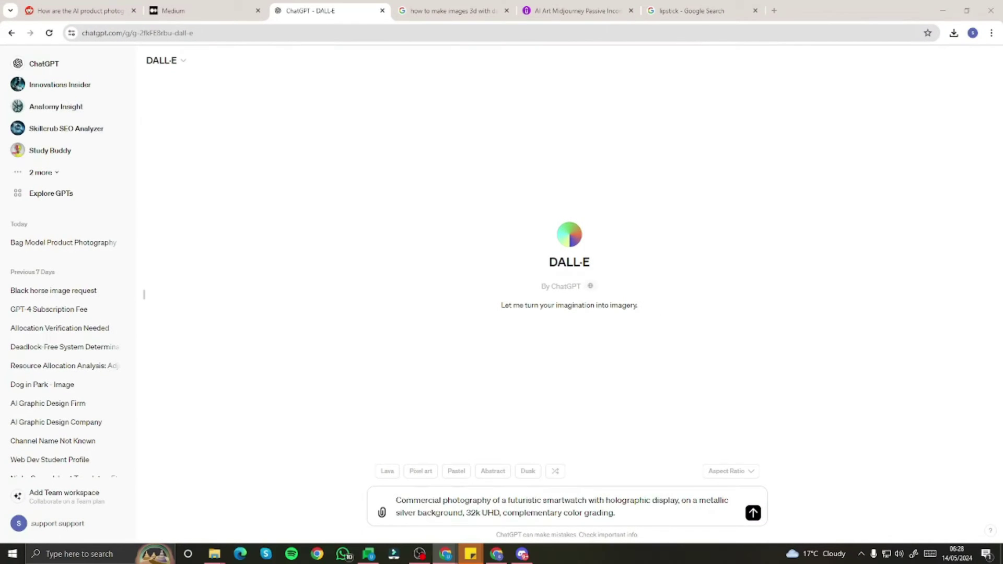
left_click_drag(506, 512, 634, 513)
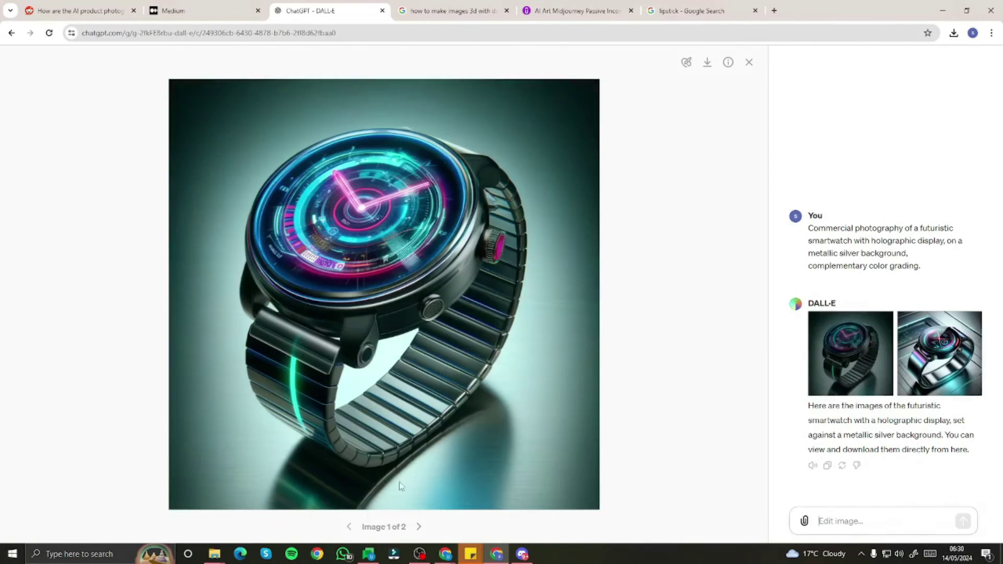
key("Right")
key("Escape")
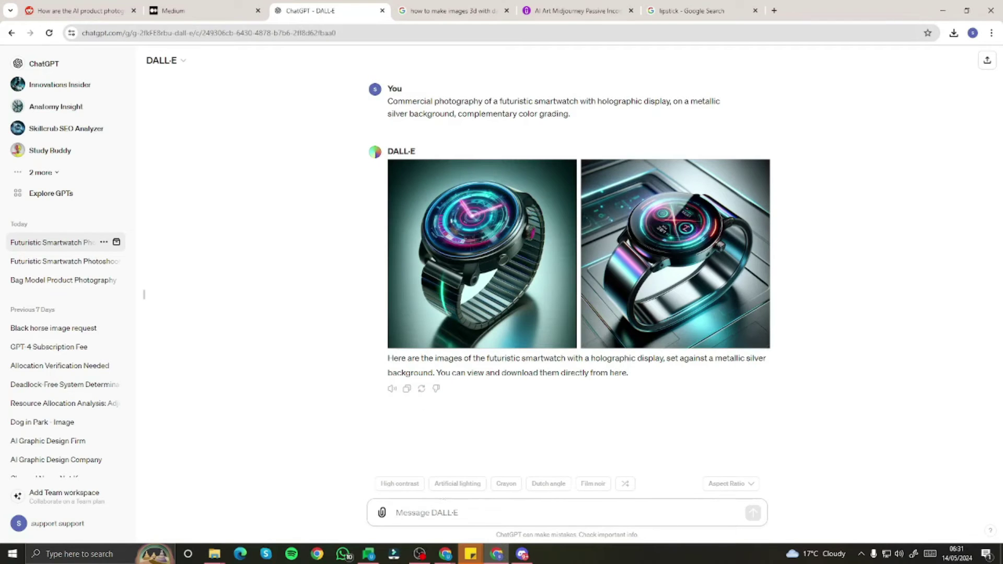
type("Close-up photography of the texture and details of a luxury designer bag, 32K UHD, monochromatic color grading.")
key("Return")
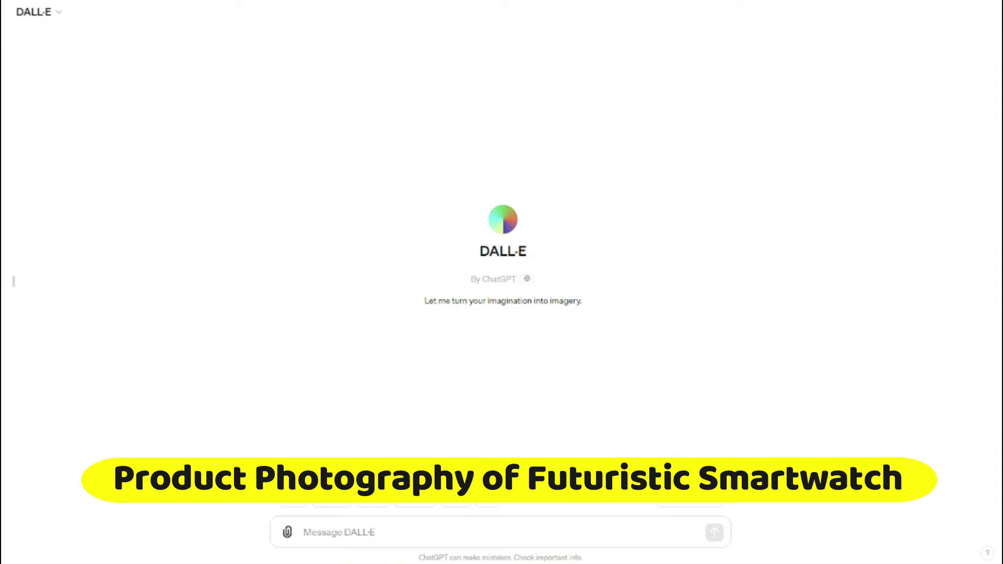
Paste and send the holographic smartwatch prompt with metallic silver background and complementary color grading
left_click(399, 540)
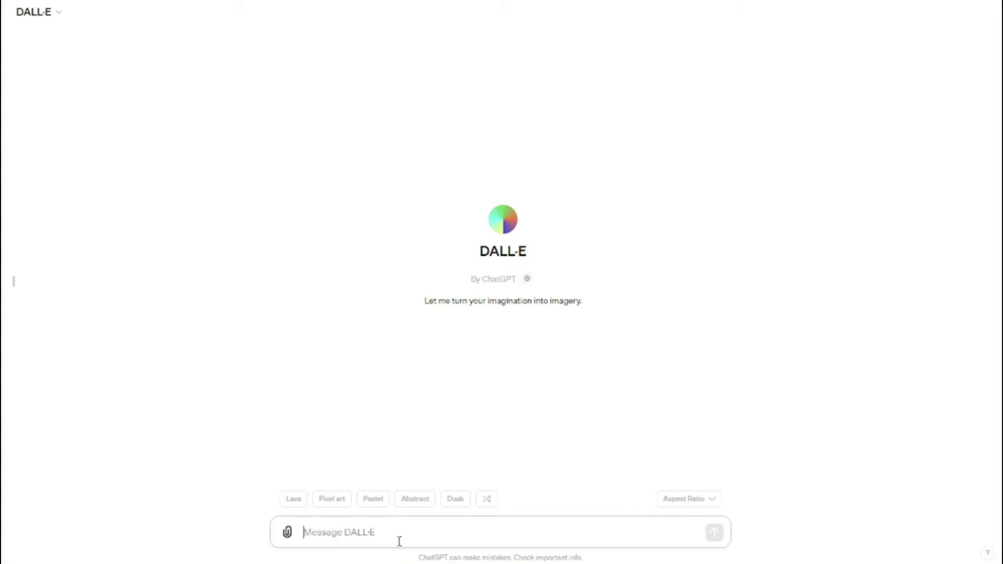
type("Commercial photography of a futuristic smartwatch with holographic display, on a metallic silver background, 32k UHD, complementary color grading.")
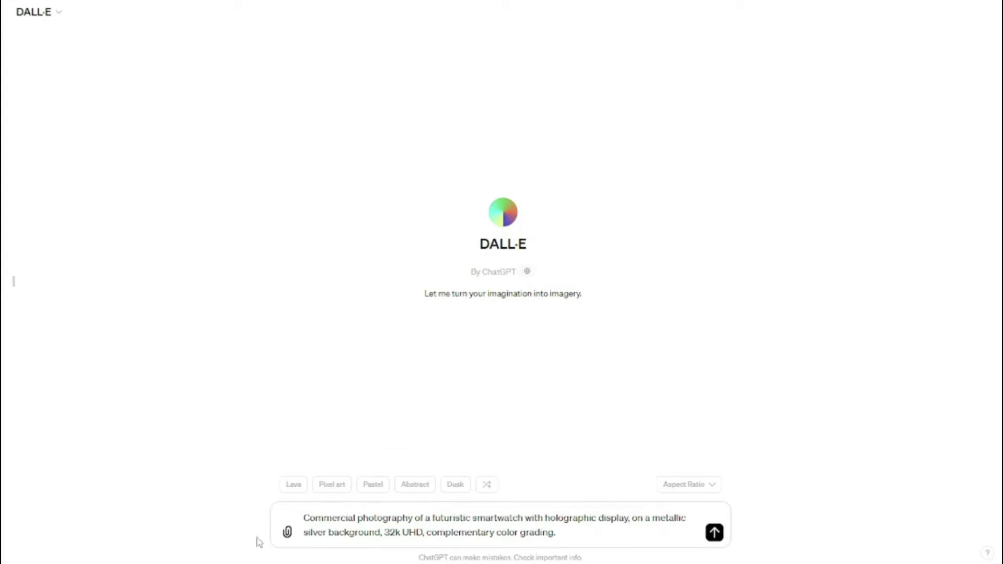
left_click_drag(303, 517, 449, 517)
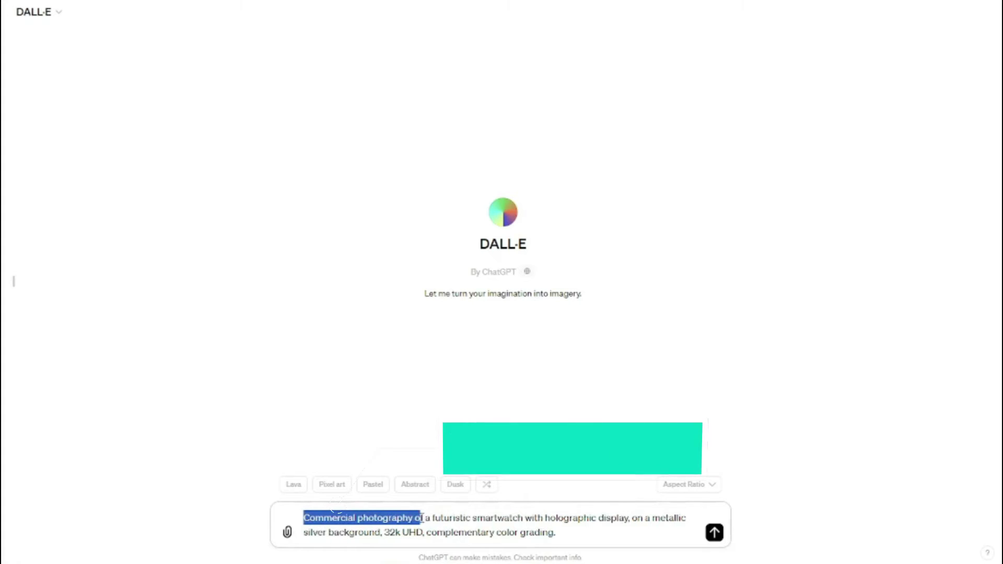
left_click(540, 518)
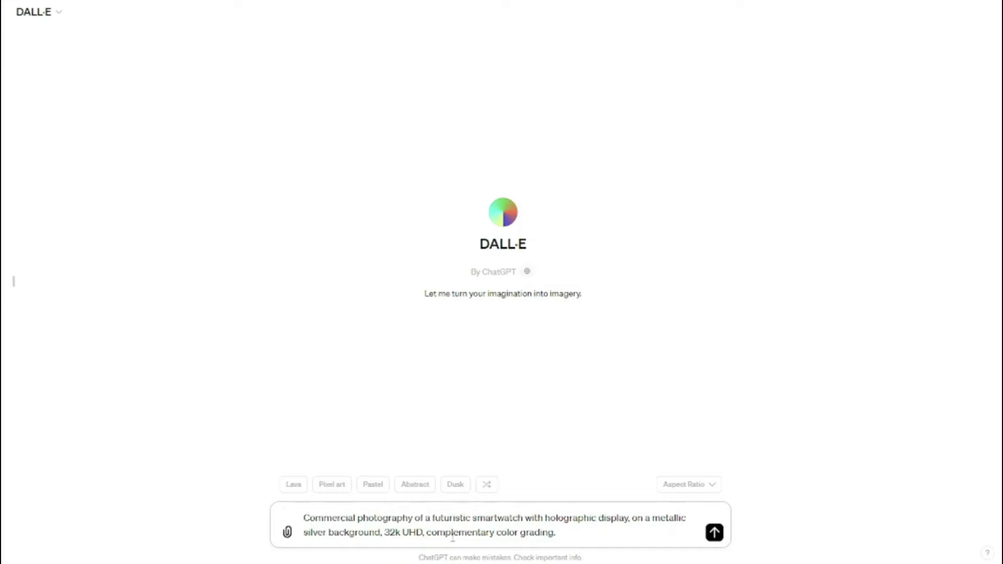
left_click_drag(432, 533, 577, 533)
left_click(578, 532)
left_click(714, 533)
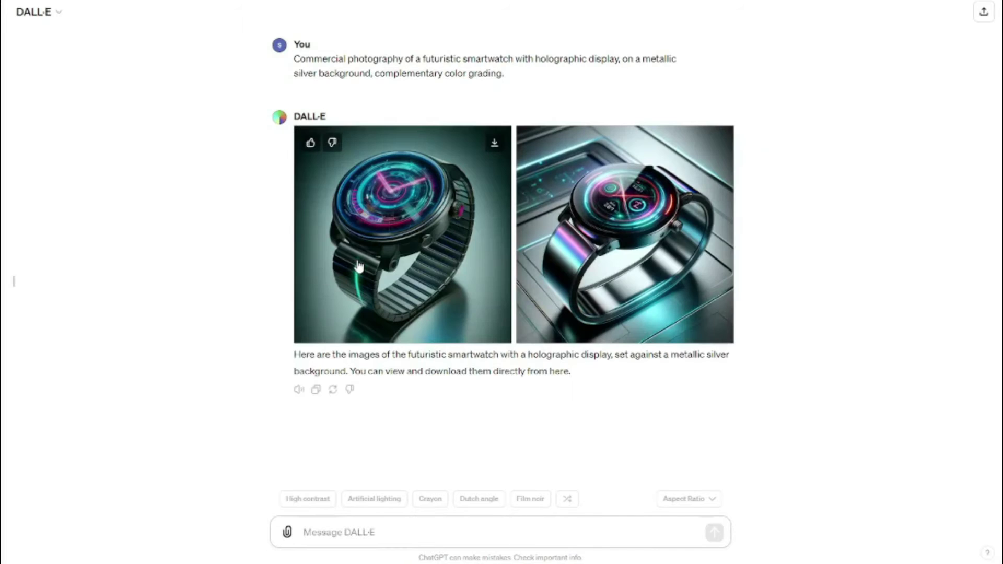
View the two smartwatch images full size, switching between Image 1 and Image 2, then close the viewer
left_click(375, 268)
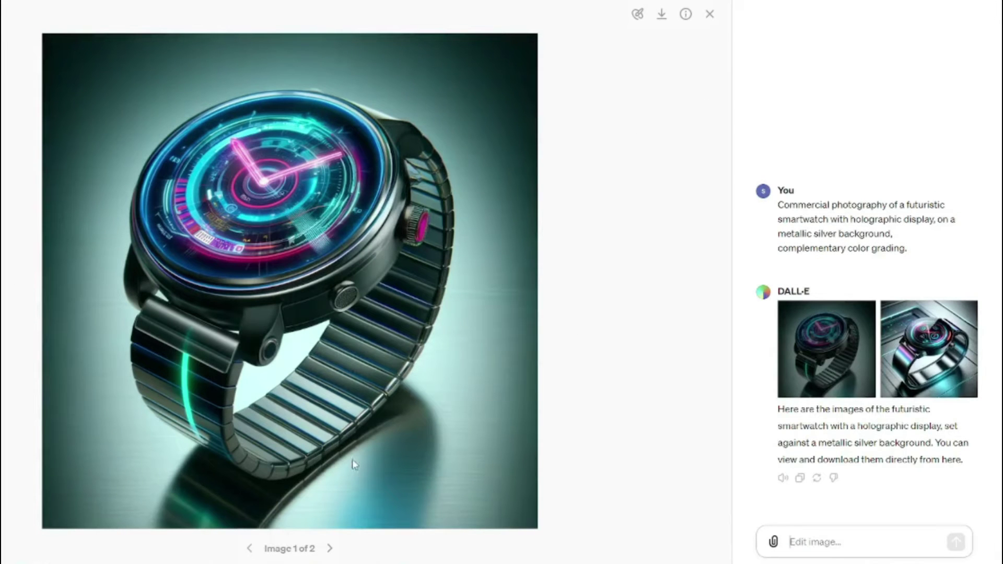
left_click(330, 548)
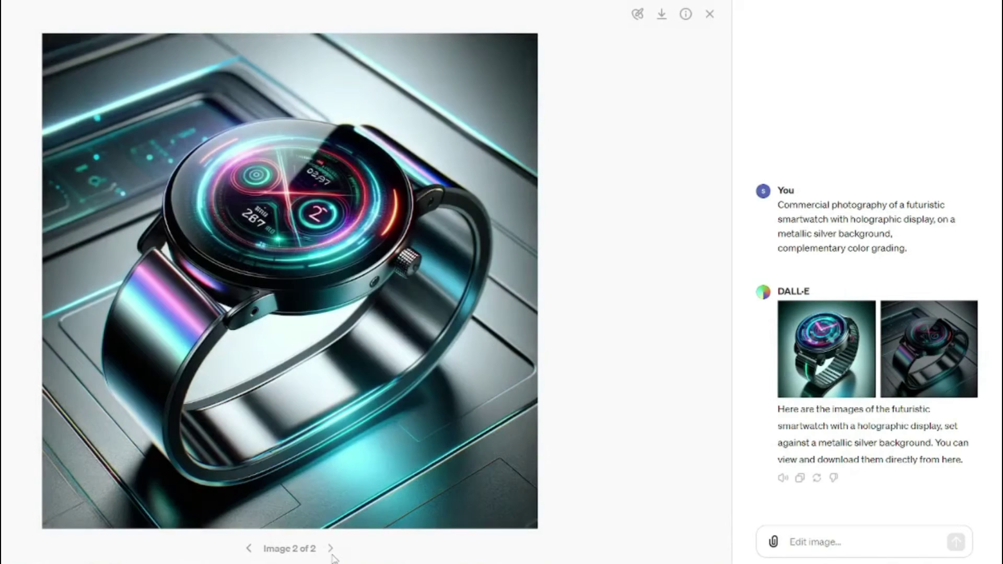
left_click(248, 550)
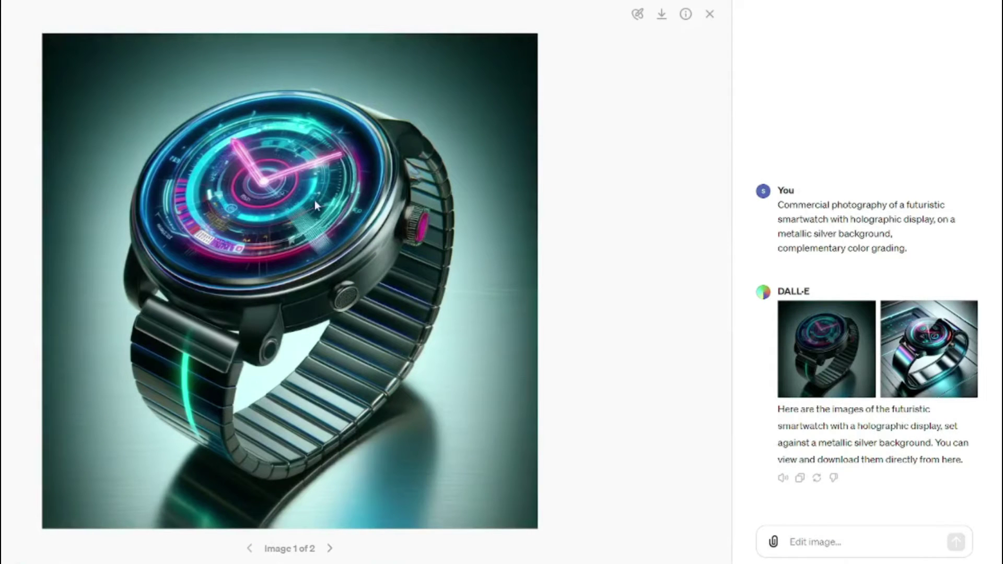
left_click(330, 549)
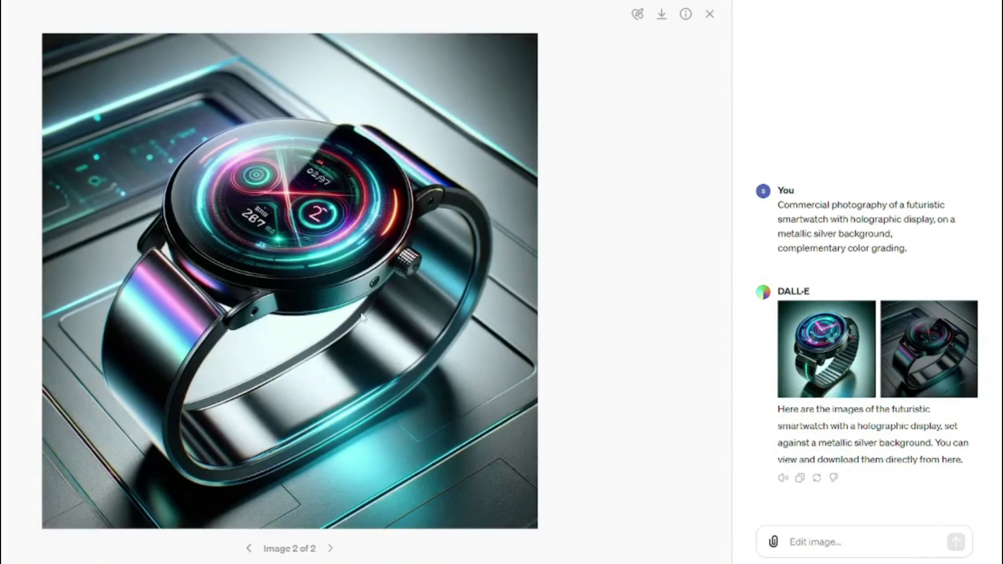
left_click(709, 15)
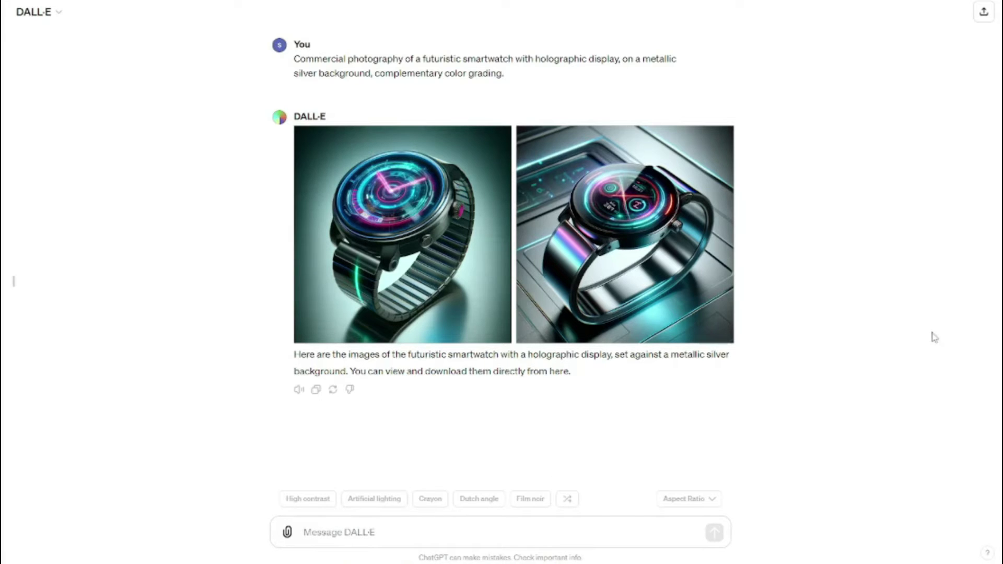
Paste and send the luxury designer bag close-up prompt
type("Close-up photography of the texture and details of a luxury designer bag, 32k UHD, monochromatic color grading.")
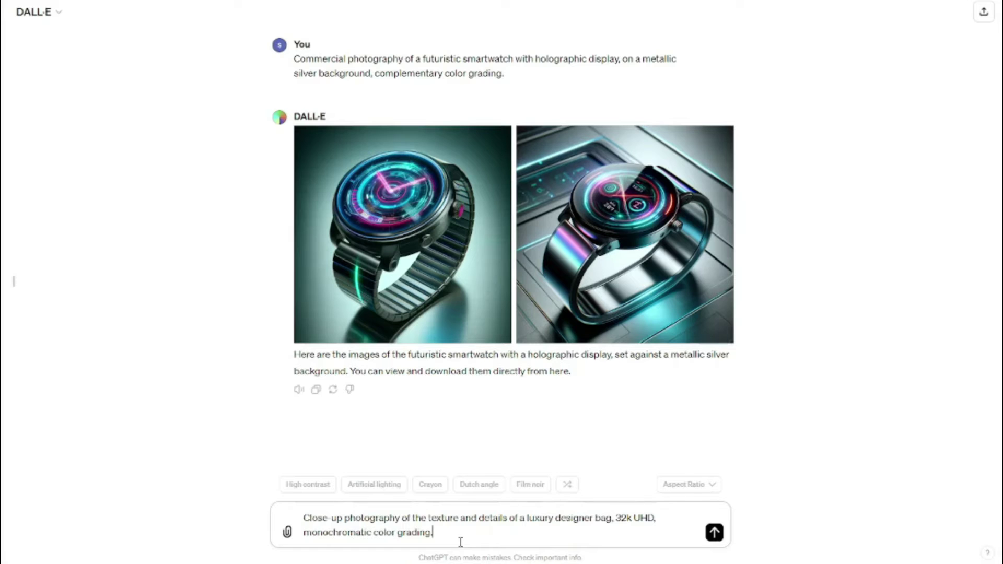
key("Return")
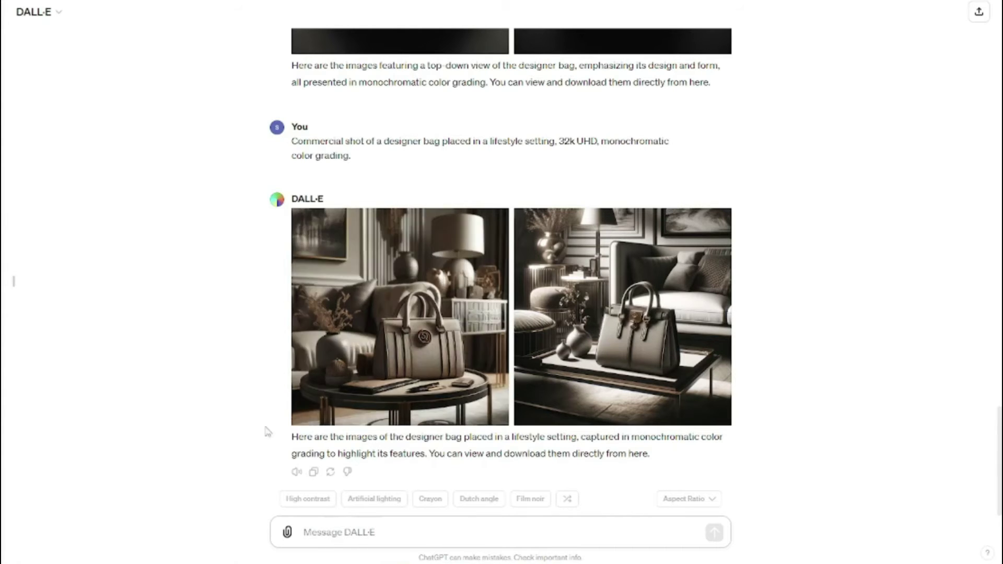
In the Products folder, select the blue-lensed sunglasses JPG and open it in a preview
key("alt+Tab")
left_click_drag(427, 68, 487, 152)
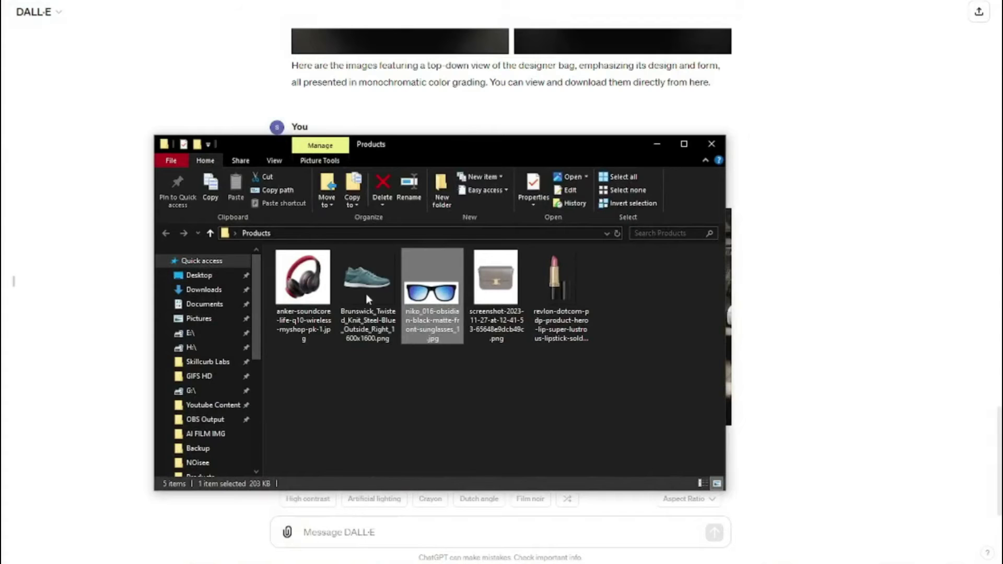
left_click_drag(628, 378, 301, 343)
left_click(428, 302)
double_click(430, 300)
Drop the sunglasses photo onto remove.bg, download the background-free PNG and show it in Downloads
left_click(343, 538)
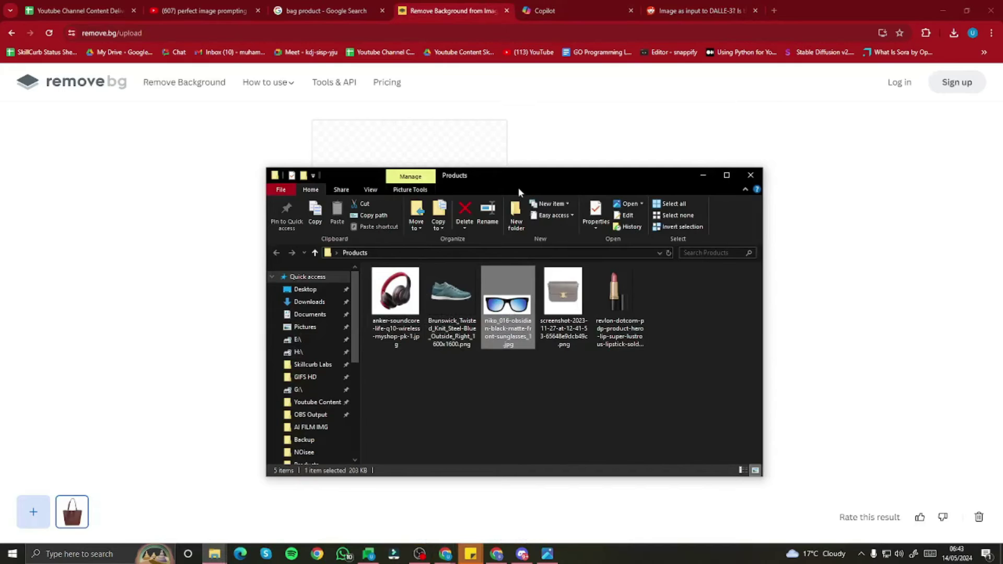
left_click_drag(519, 187, 324, 241)
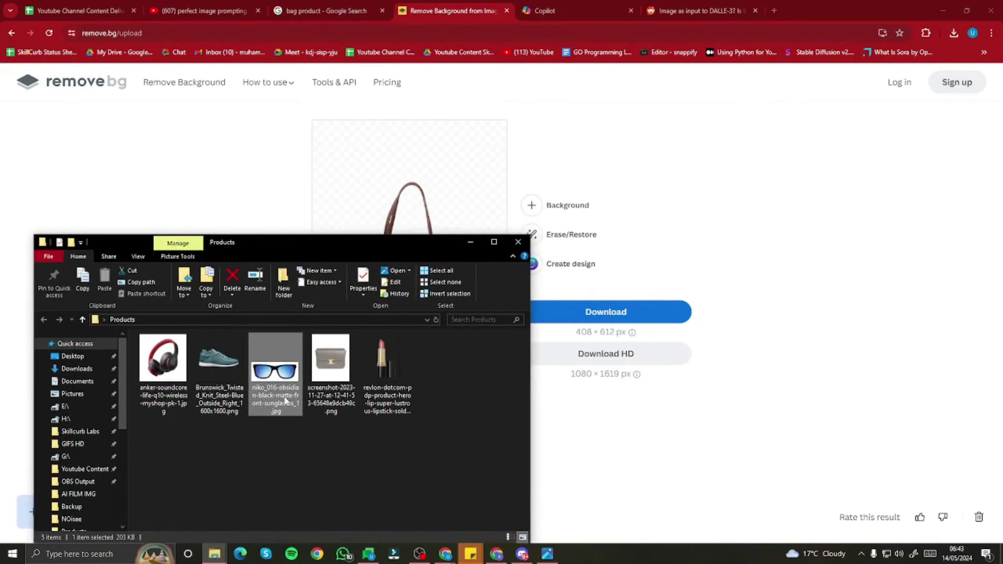
left_click_drag(271, 380, 450, 195)
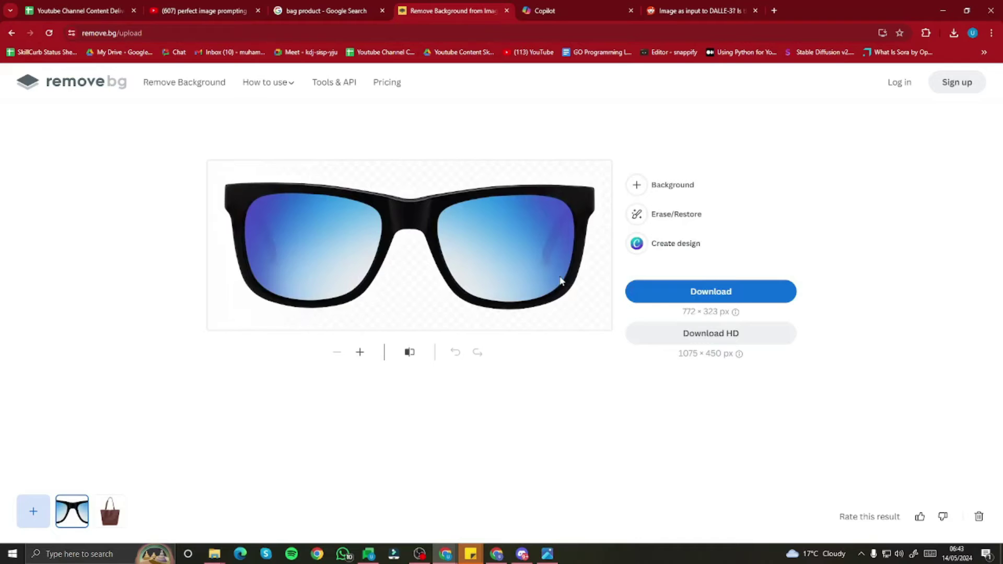
left_click(672, 293)
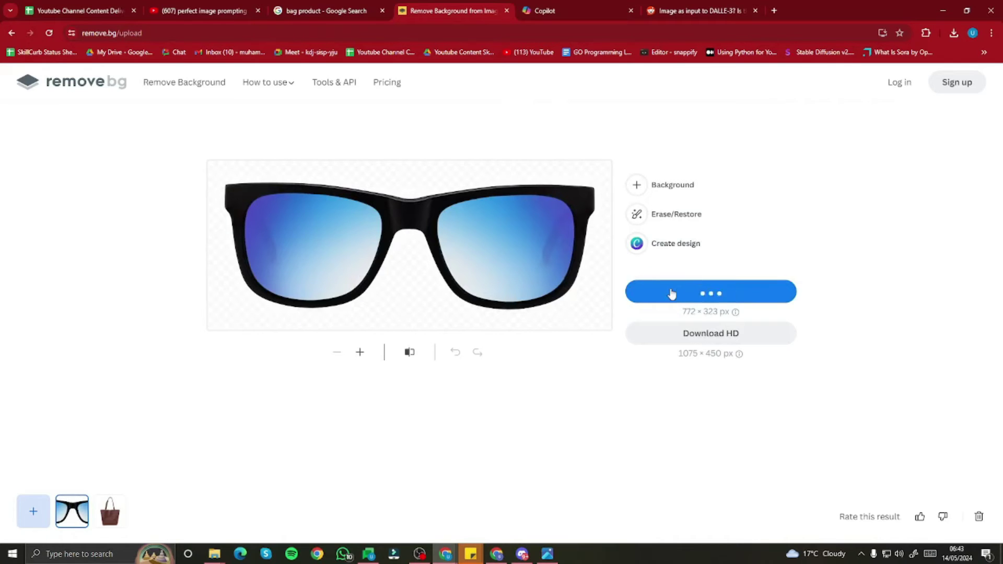
left_click(917, 60)
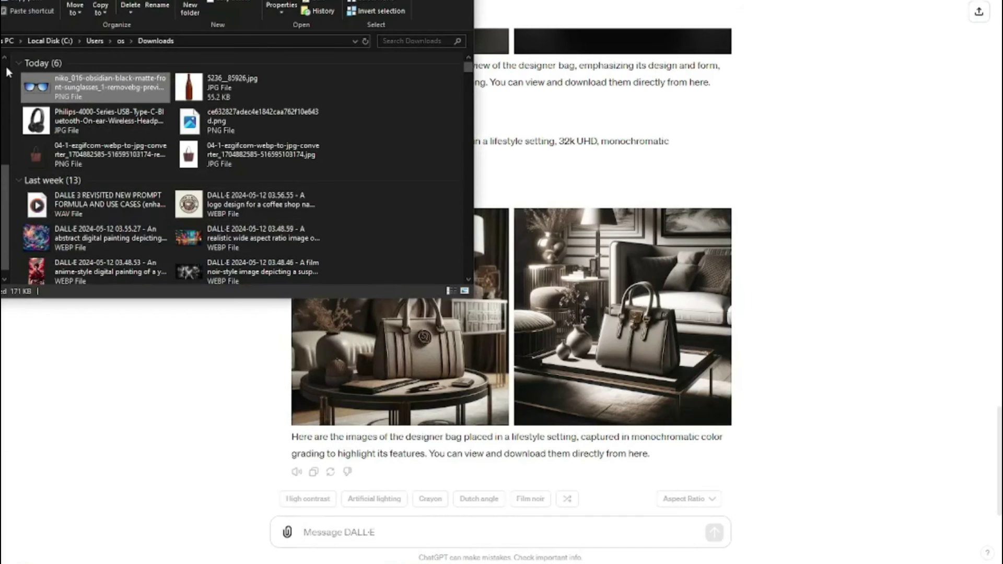
Attach the background-free sunglasses PNG to a new DALL-E message
left_click_drag(37, 88, 399, 520)
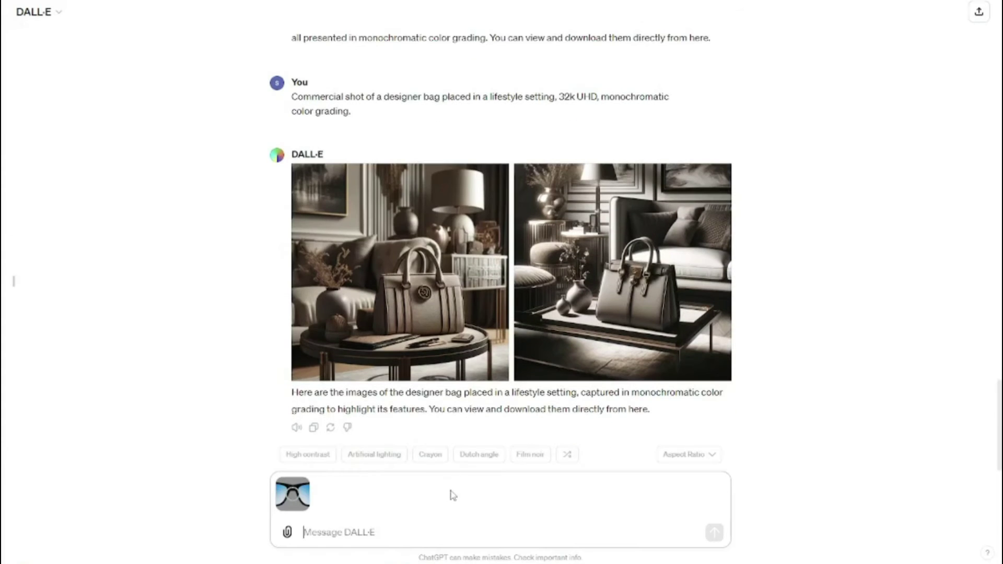
left_click(375, 512)
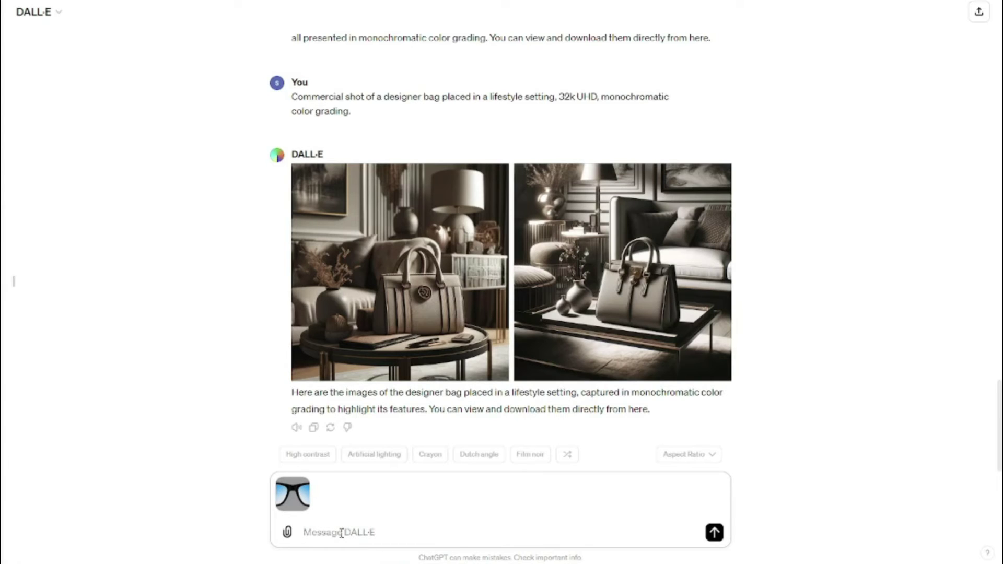
Ask DALL-E to 'describe me this image', read the reply, then attach the sunglasses PNG again
type("describe me this ima")
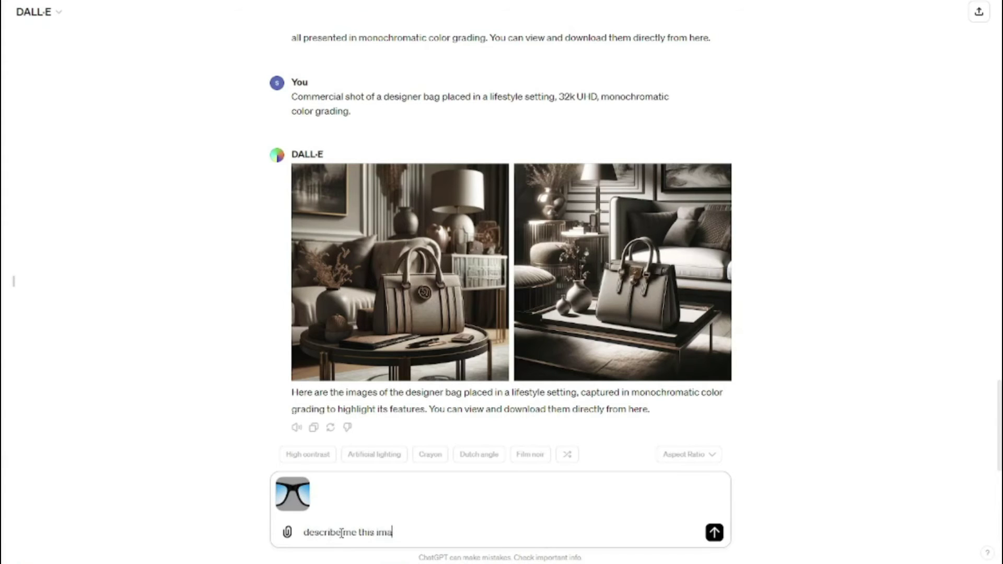
type("ge")
key("Return")
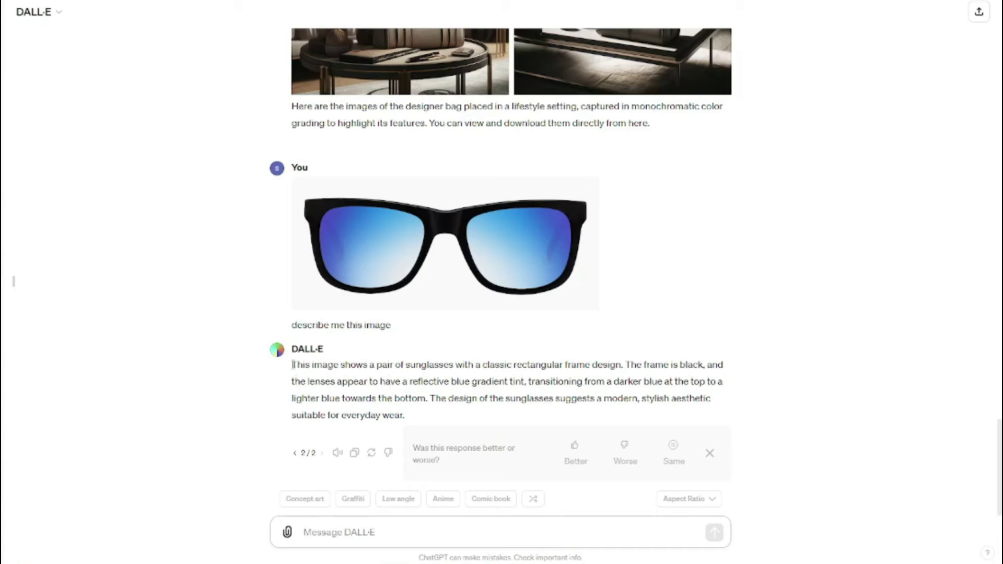
left_click_drag(290, 366, 440, 421)
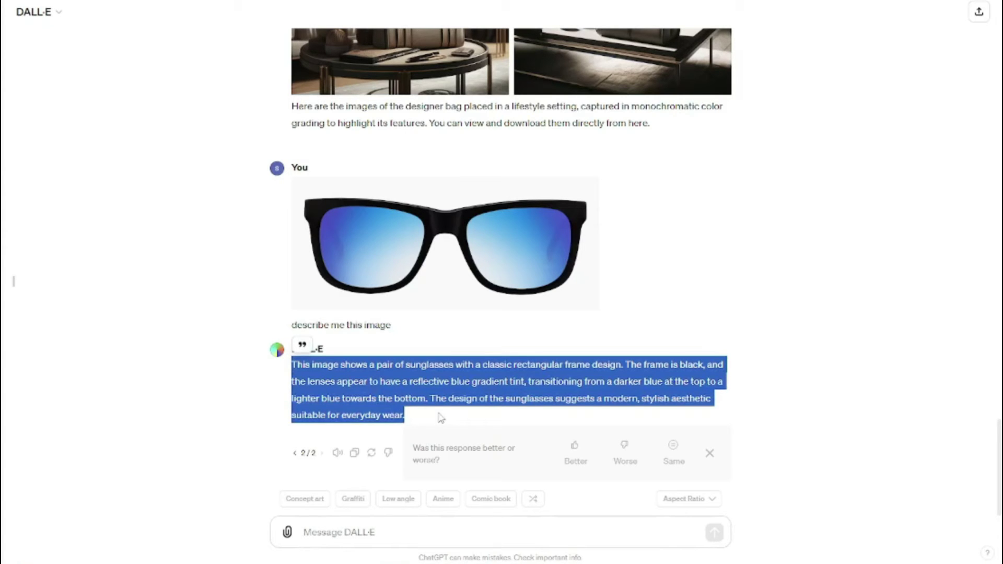
left_click(229, 408)
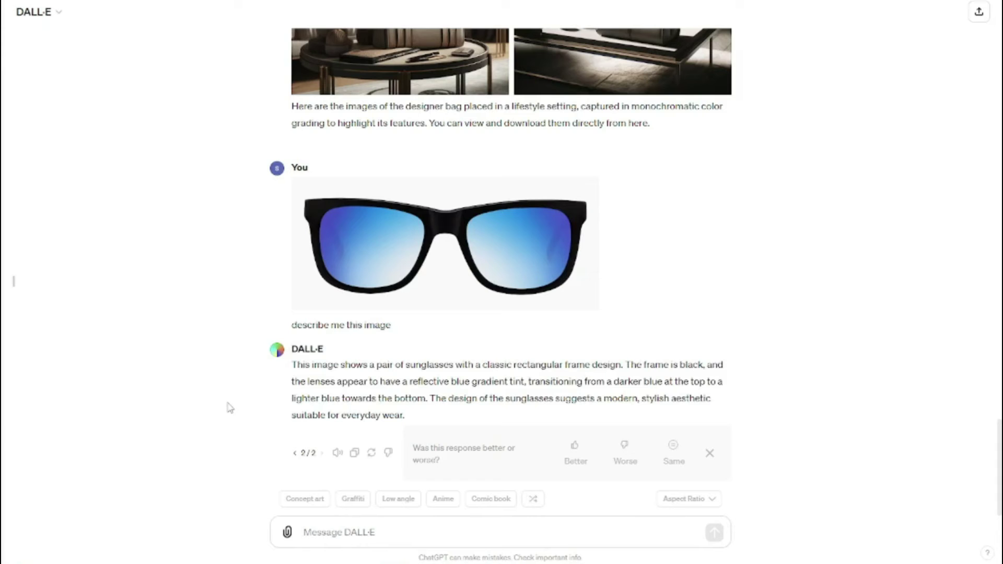
key("alt+Tab")
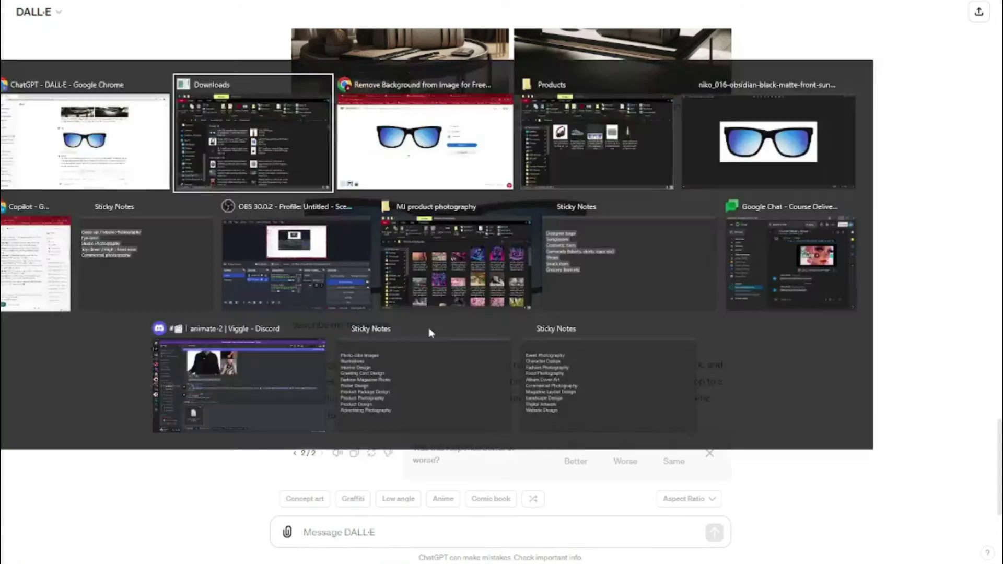
left_click_drag(47, 88, 321, 508)
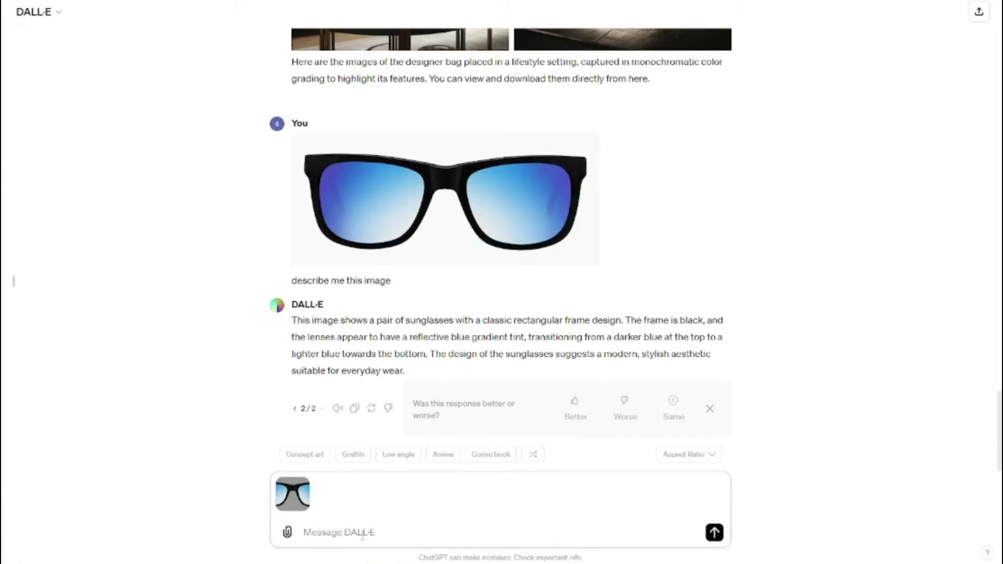
Paste the beach-sunset product photography prompt and delete the word 'aviator'
left_click(362, 535)
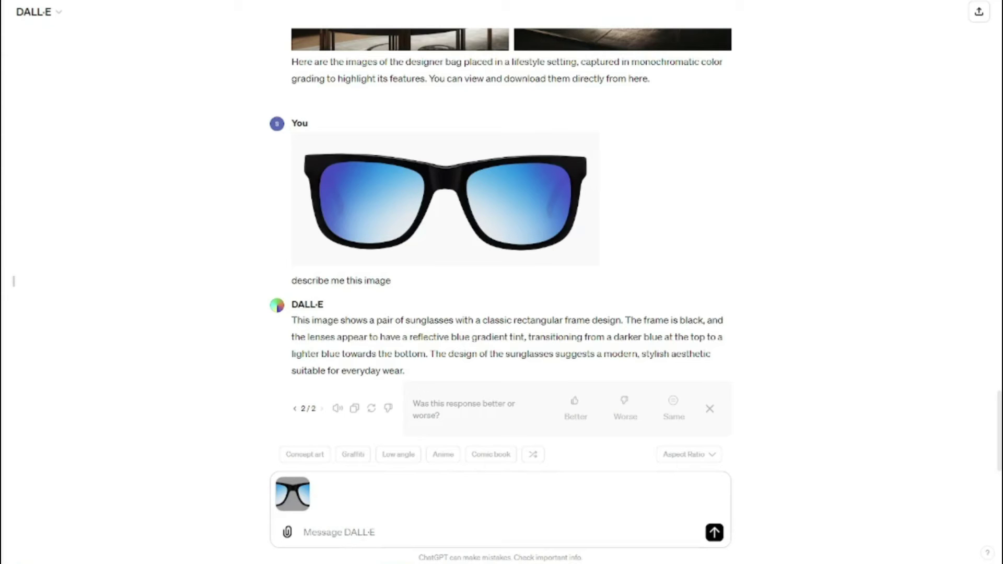
type("Product photography of aviator sunglasses reflecting a beach sunset, white background, 32k UHD, complementary color grading.")
double_click(420, 517)
key("BackSpace")
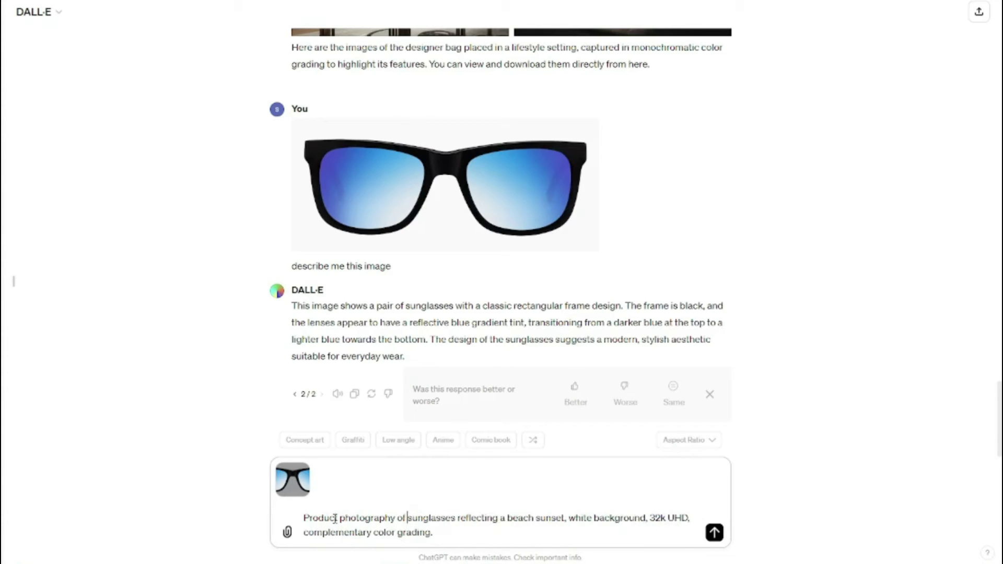
left_click_drag(303, 518, 396, 520)
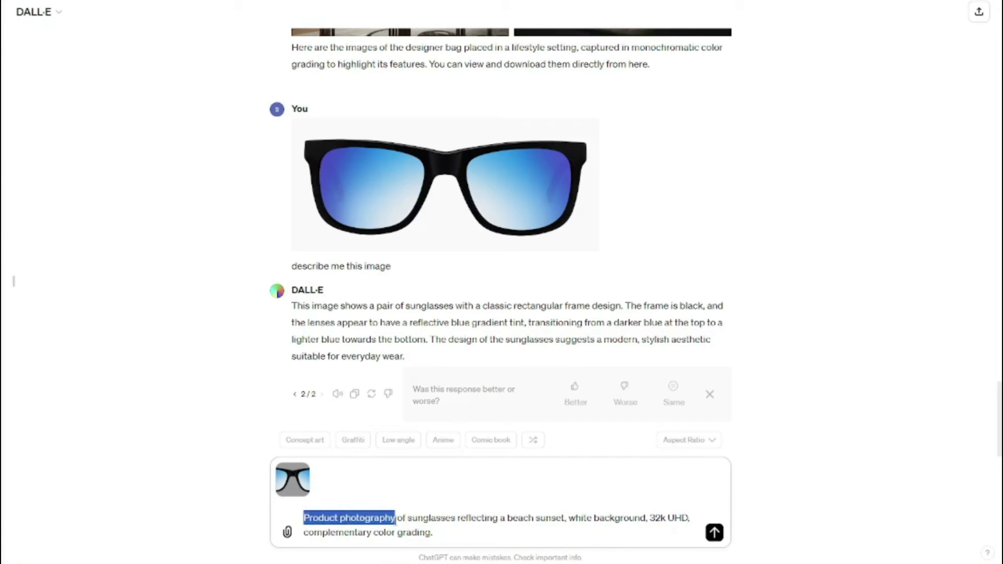
left_click(396, 519)
Set the aspect ratio to Widescreen, remove the stray period after grading, and send
left_click(690, 441)
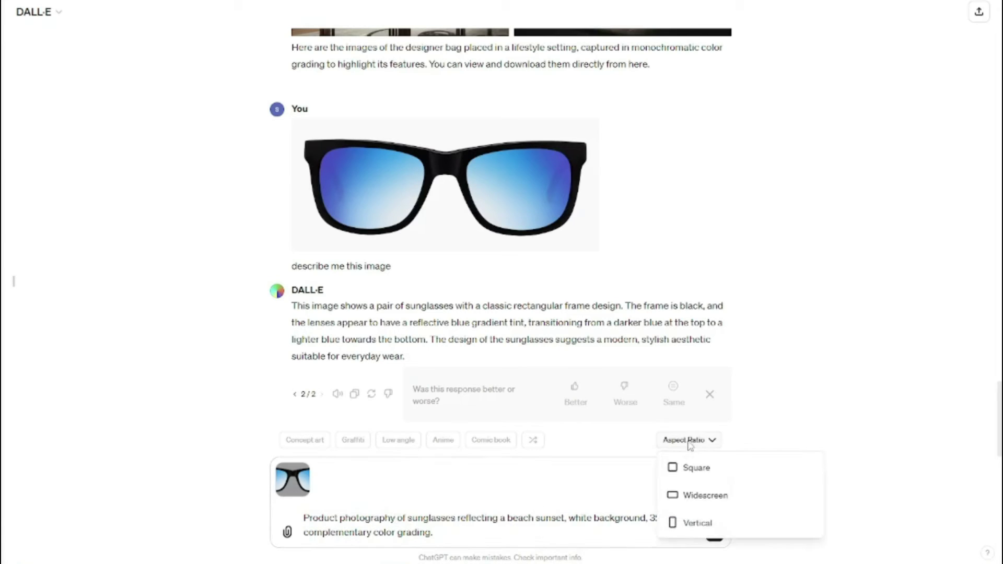
left_click(695, 496)
left_click(433, 532)
key("BackSpace")
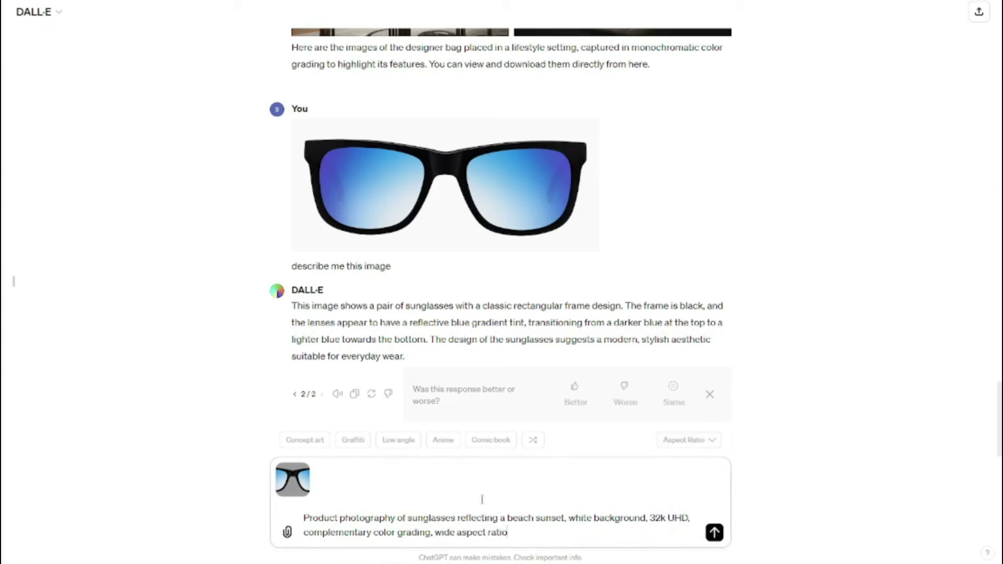
left_click(714, 532)
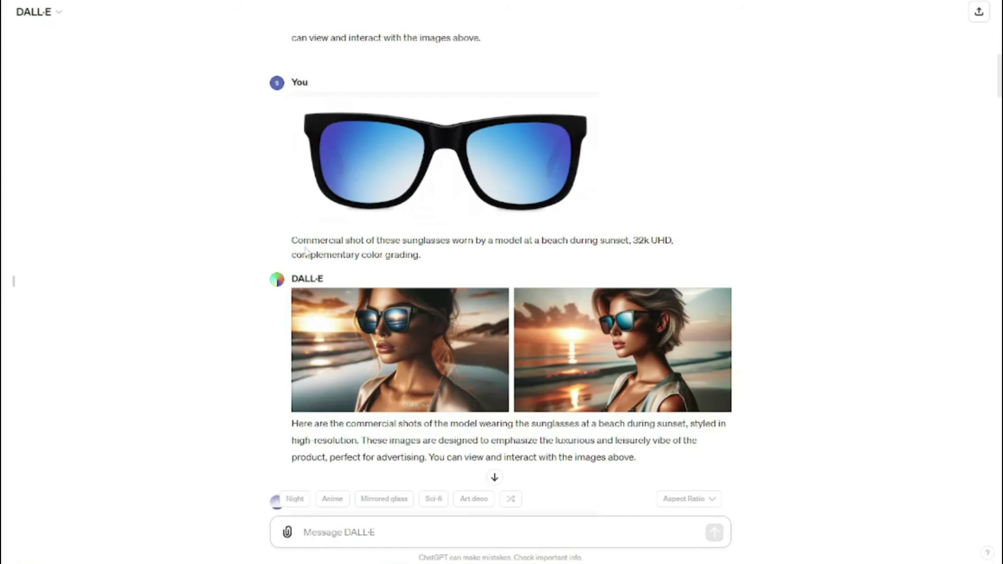
Open the first beach-sunset sunglasses shot at full size in the image viewer
left_click_drag(297, 241, 476, 240)
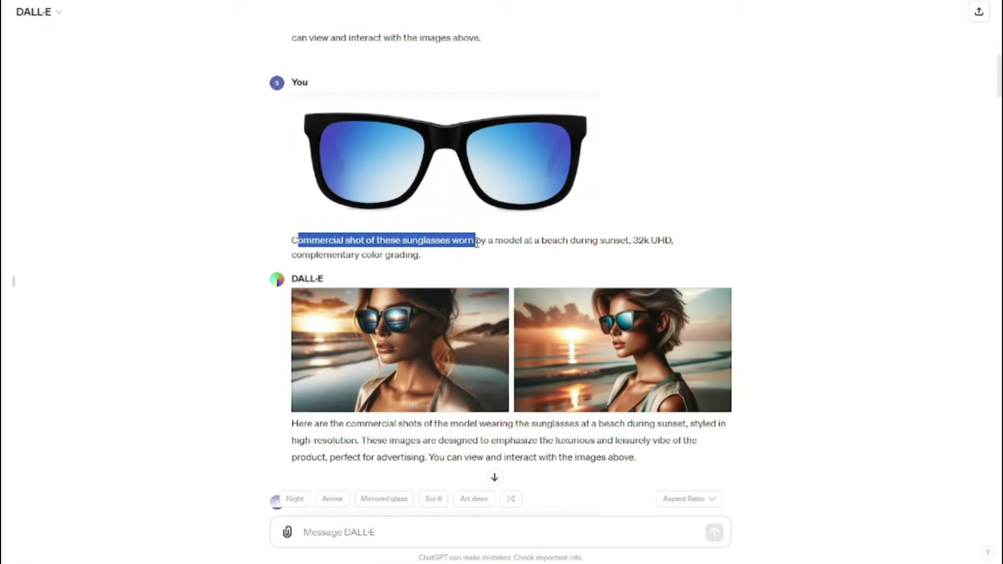
left_click(505, 241)
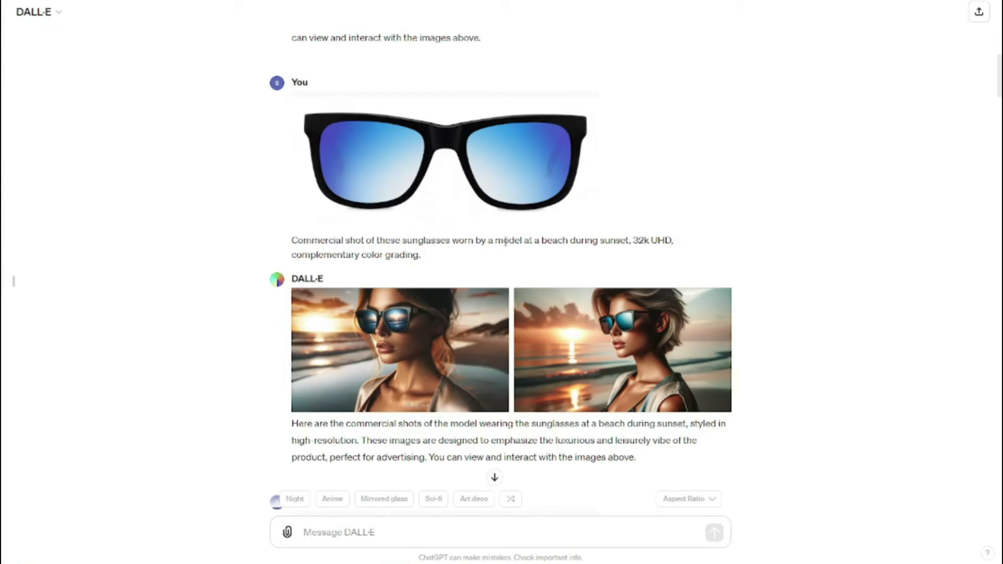
left_click(390, 360)
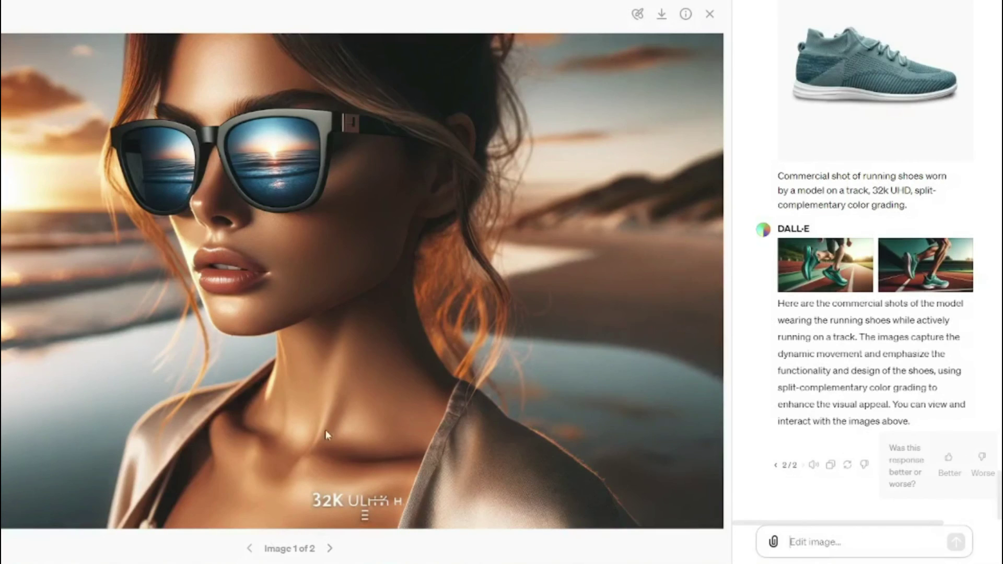
Show Image 2 of 2, then move the steel-blue shoe photo window aside
left_click(330, 548)
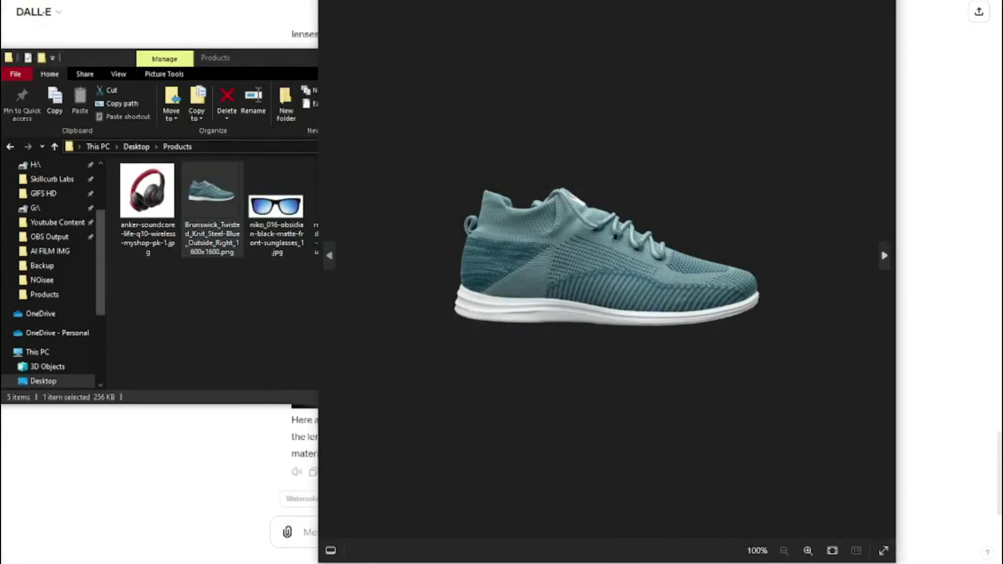
left_click_drag(766, 16, 463, 24)
Close the photo preview and drag the Brunswick steel-blue knit shoe PNG from Products into the ChatGPT message box
scroll(361, 296, "up", 5)
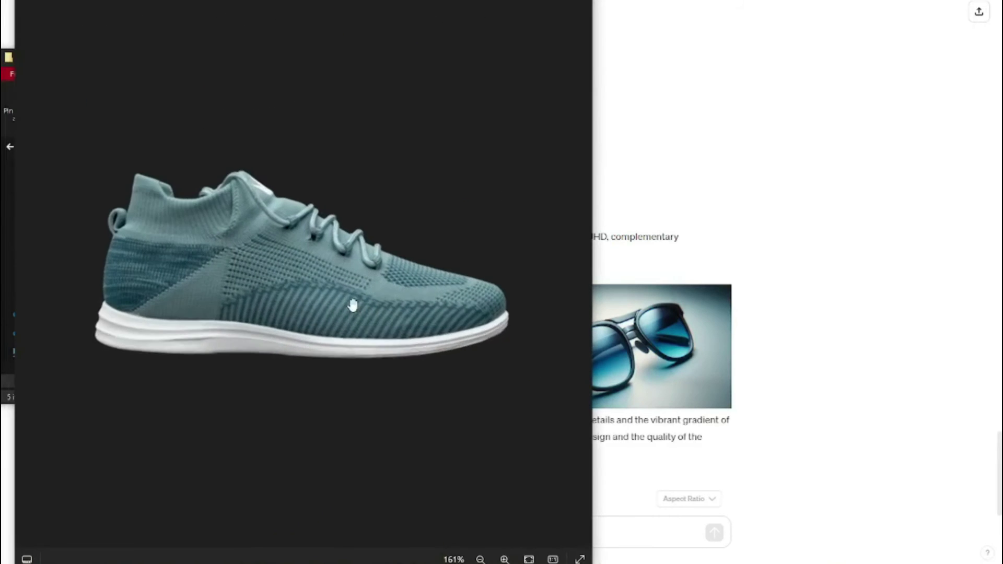
scroll(350, 299, "down", 4)
scroll(351, 304, "down", 1)
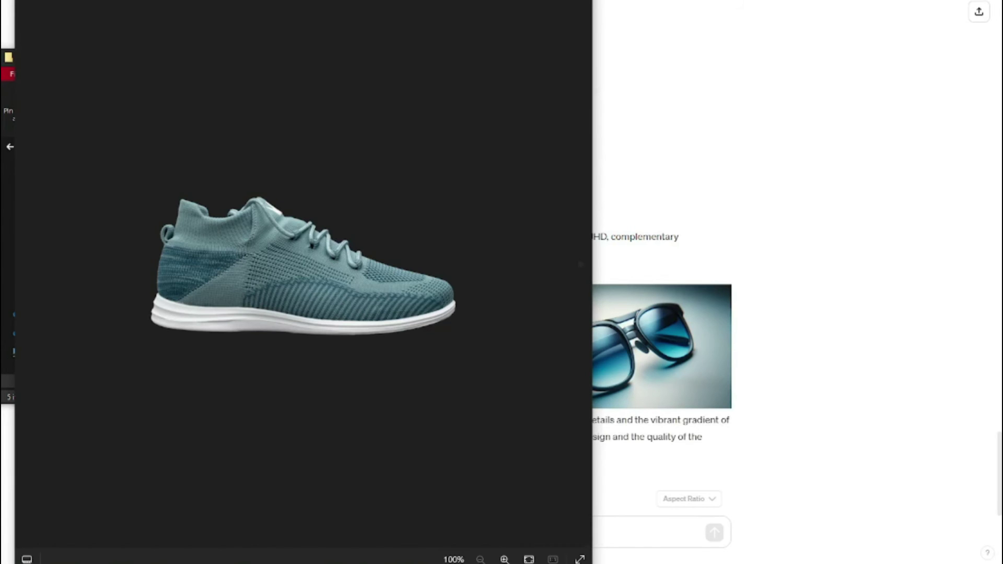
key("Escape")
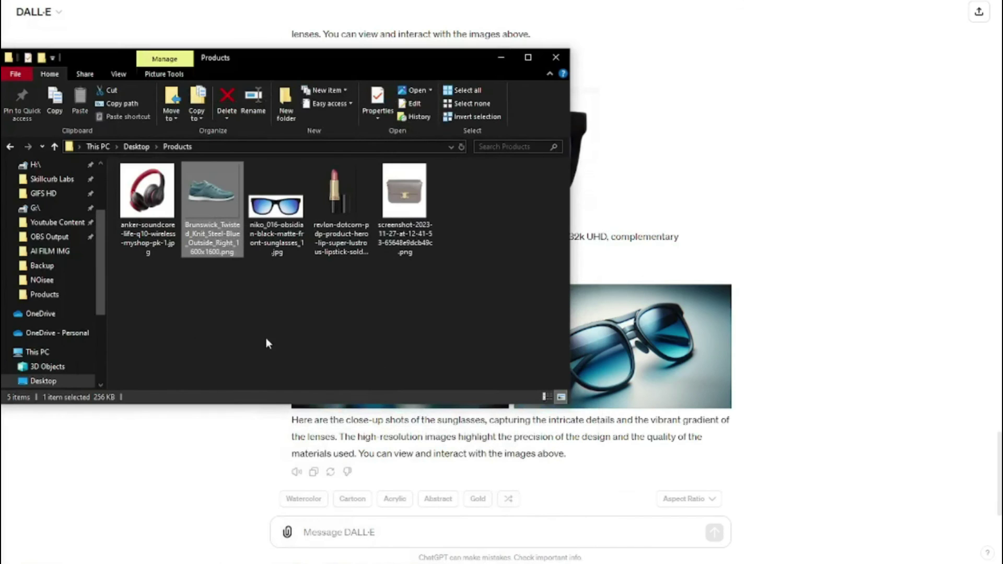
left_click_drag(218, 220, 386, 543)
key("alt+Tab")
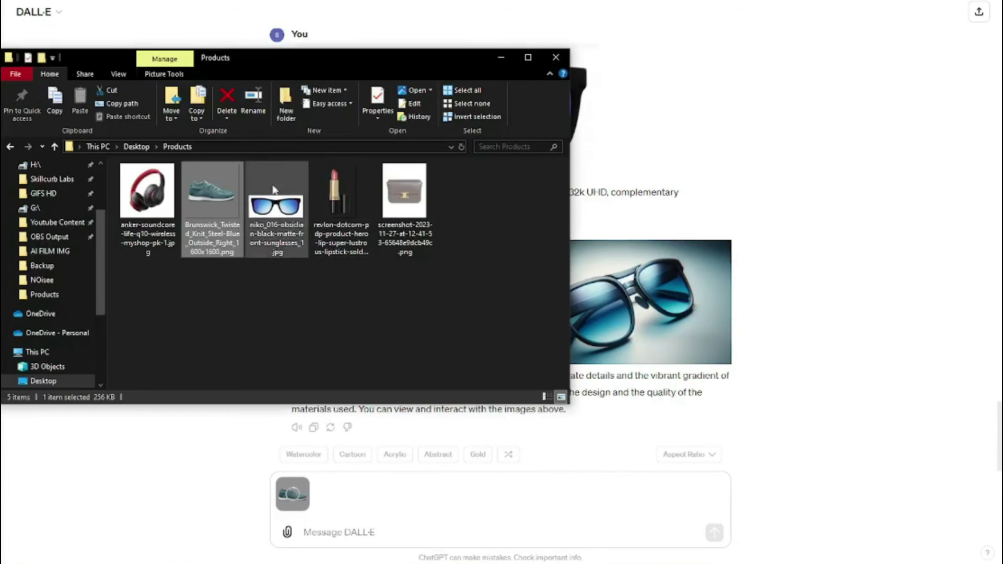
key("Return")
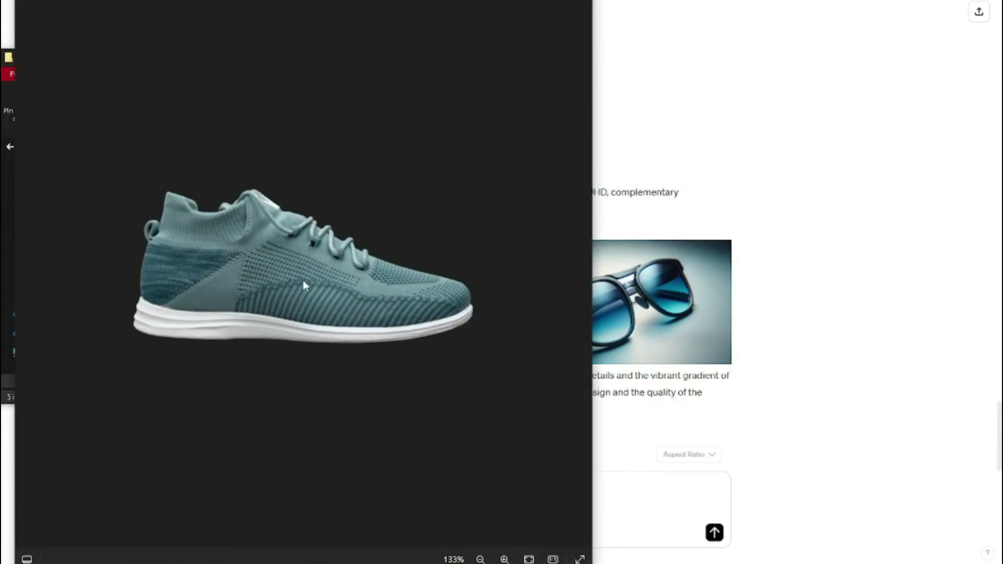
key("alt+Tab")
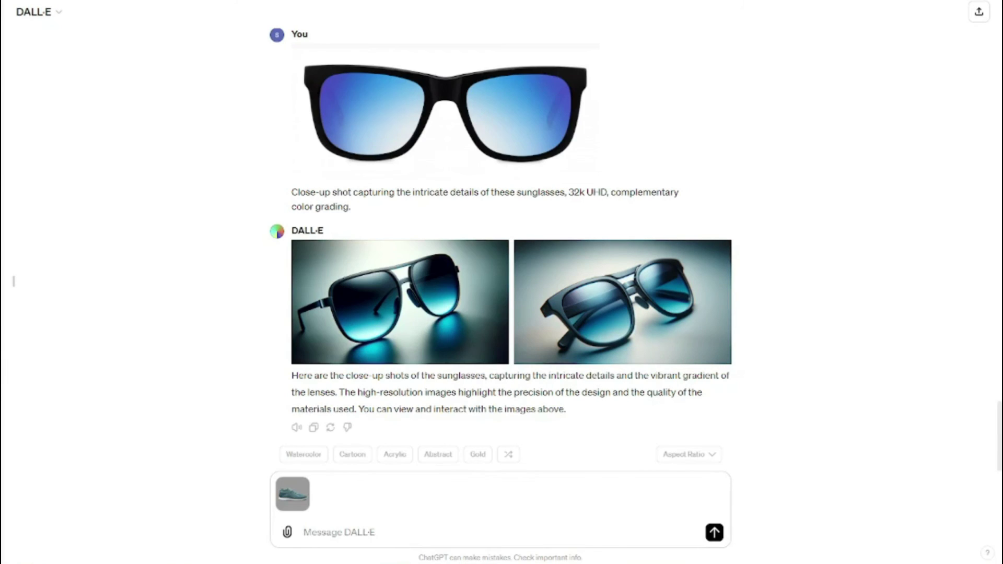
Send the shoe image with the prompt for commercial running-shoe photos on a track with split-complementary grading
left_click(400, 532)
type("Commercial photography of running shoes on a track, 32k UHD, split-complementary color grading.")
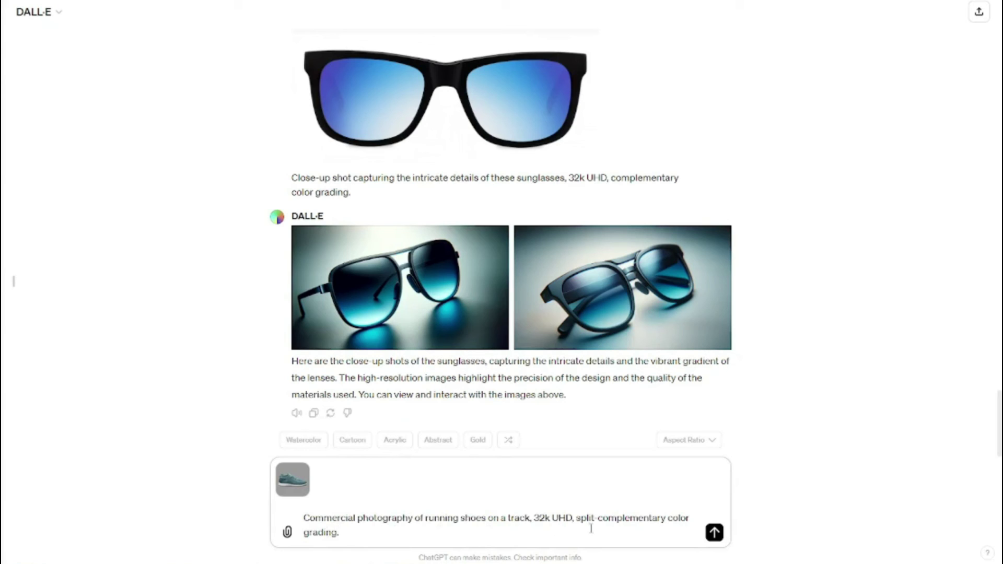
left_click(714, 533)
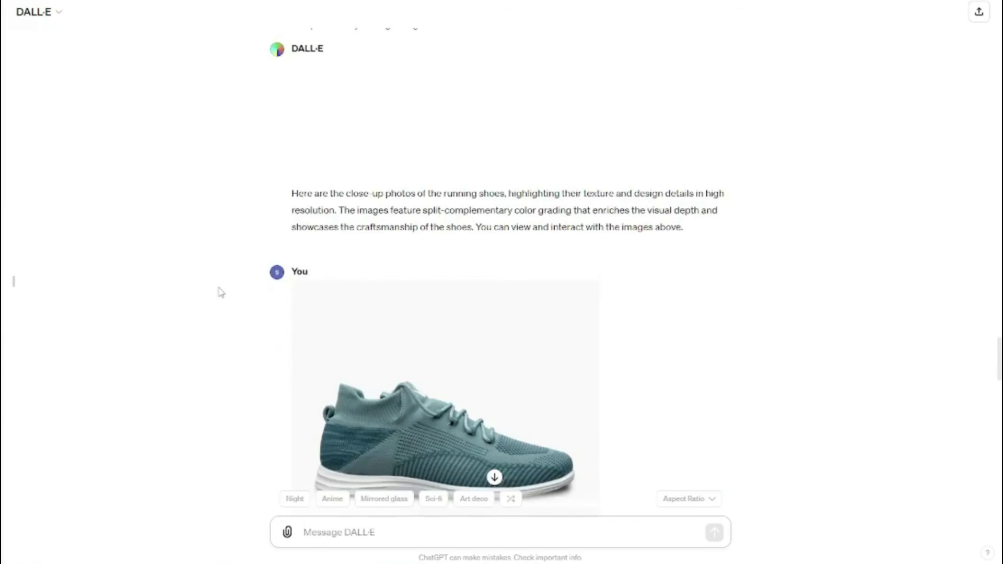
scroll(218, 291, "up", 15)
scroll(220, 291, "up", 18)
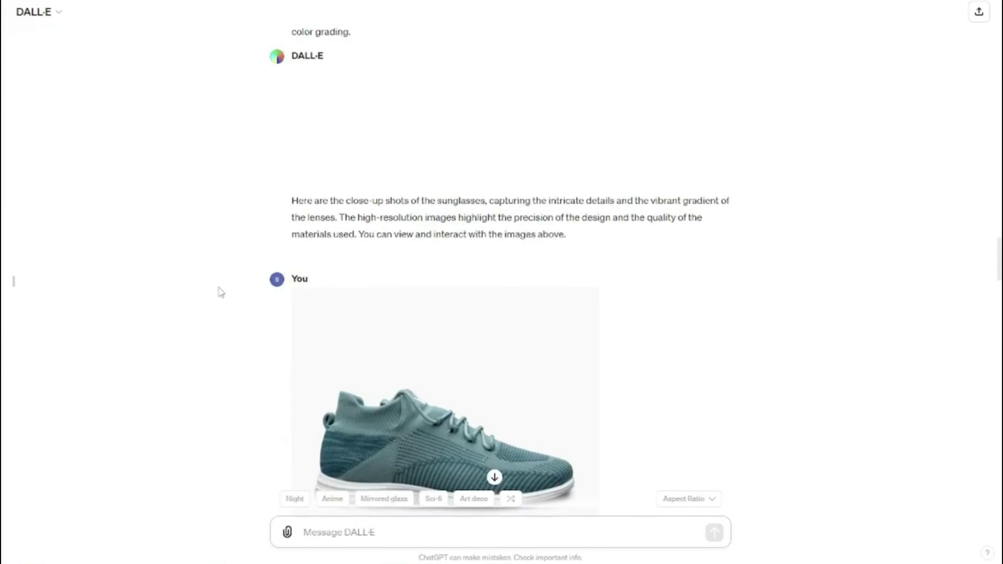
scroll(219, 291, "up", 4)
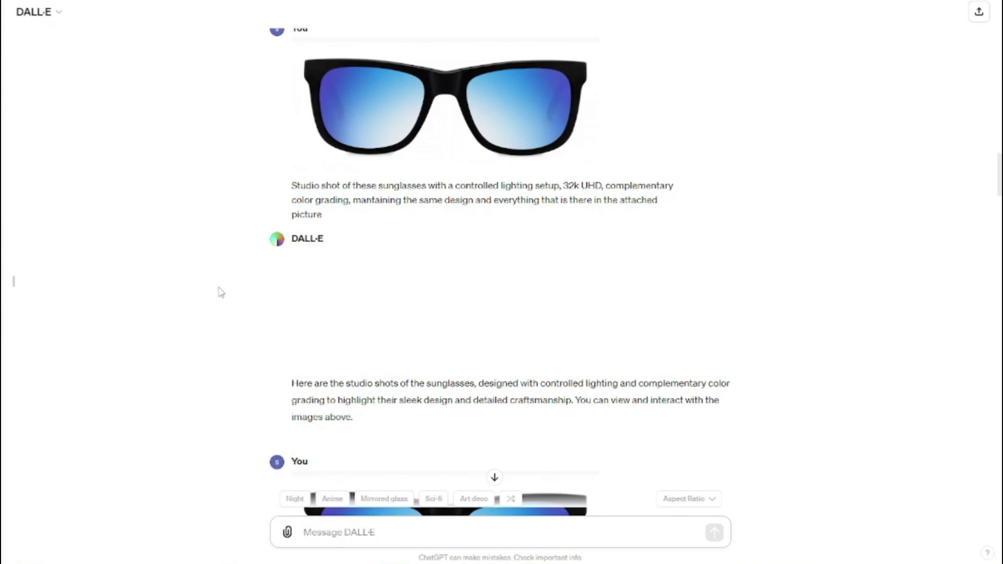
scroll(220, 291, "up", 15)
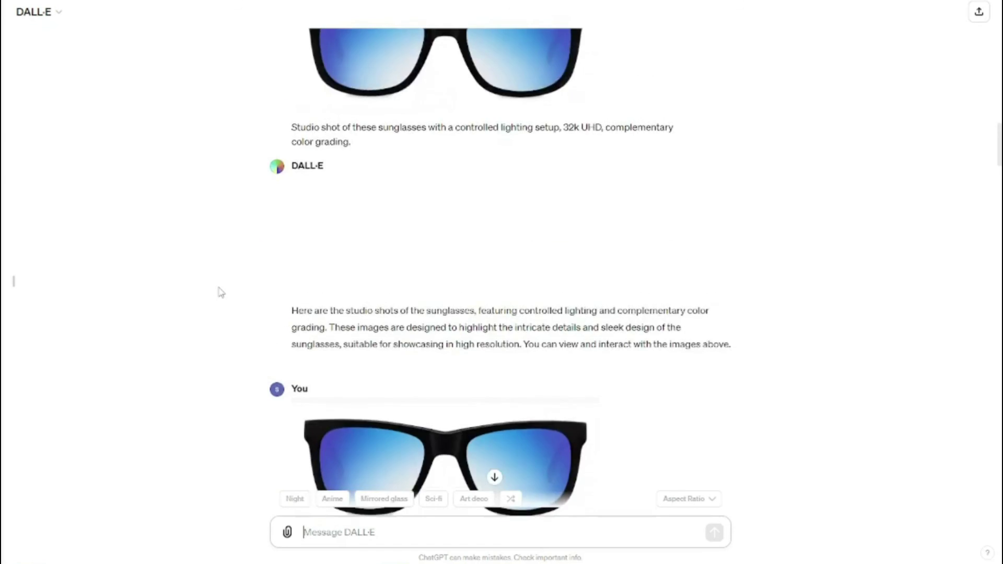
scroll(220, 291, "up", 15)
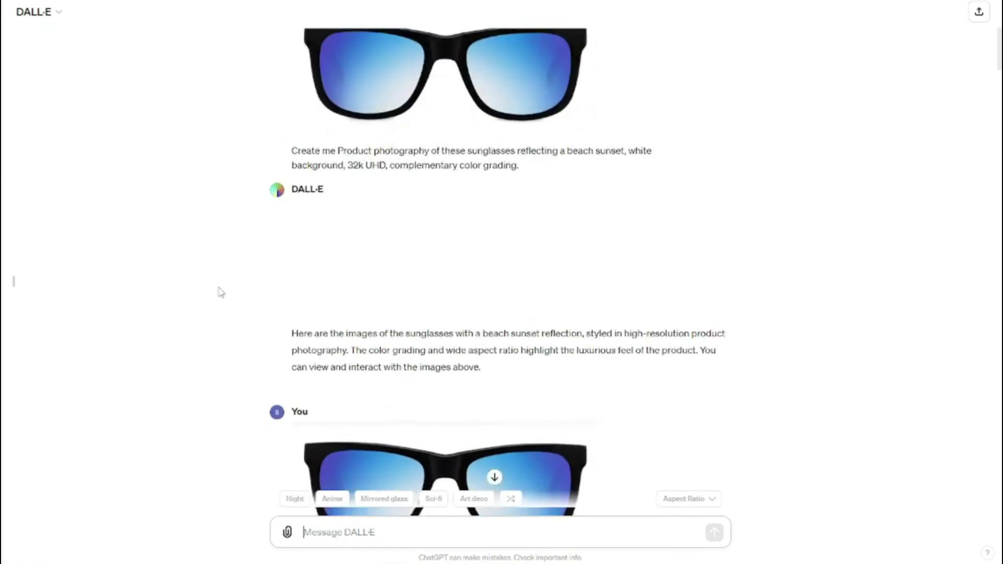
scroll(221, 291, "up", 10)
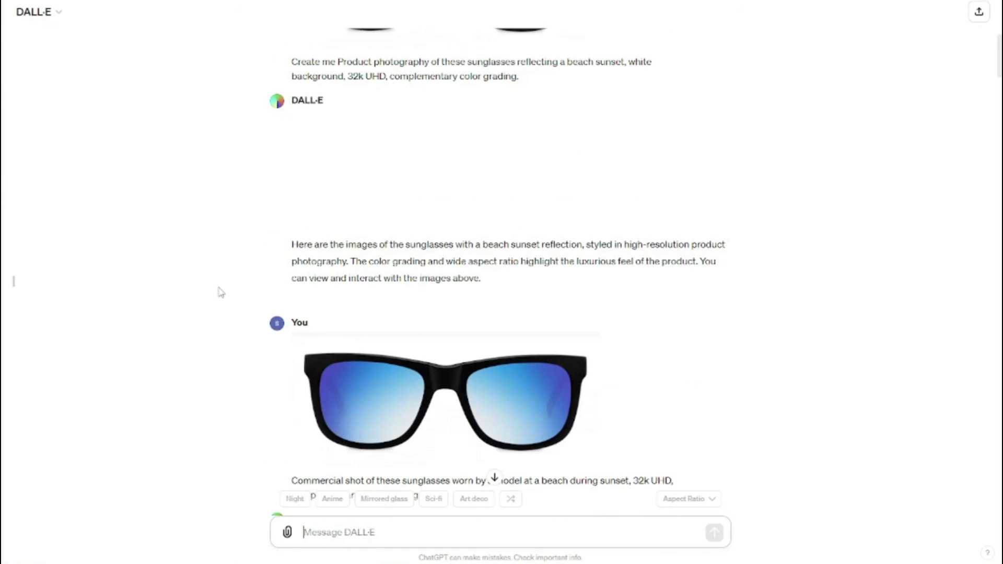
scroll(220, 291, "down", 10)
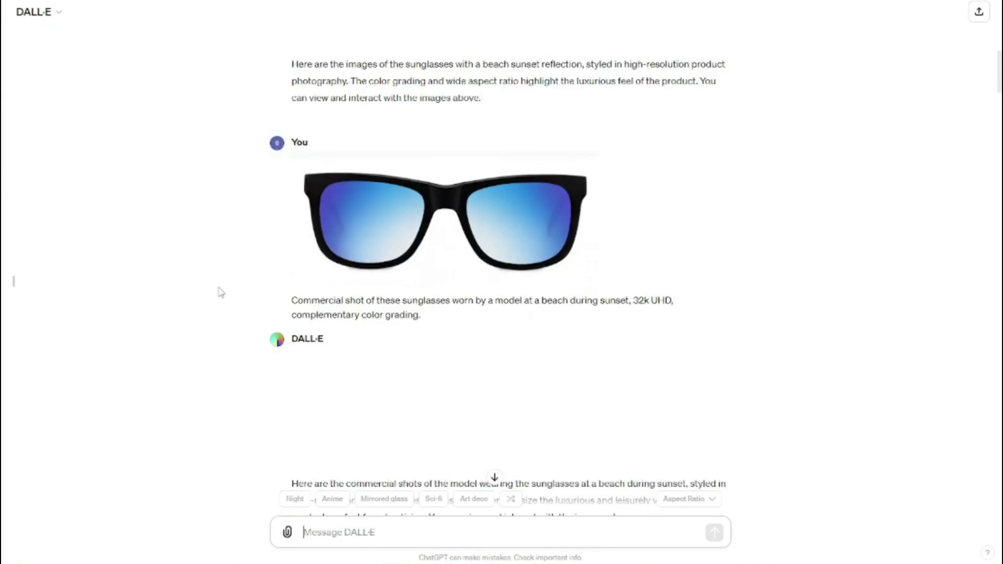
scroll(220, 292, "down", 10)
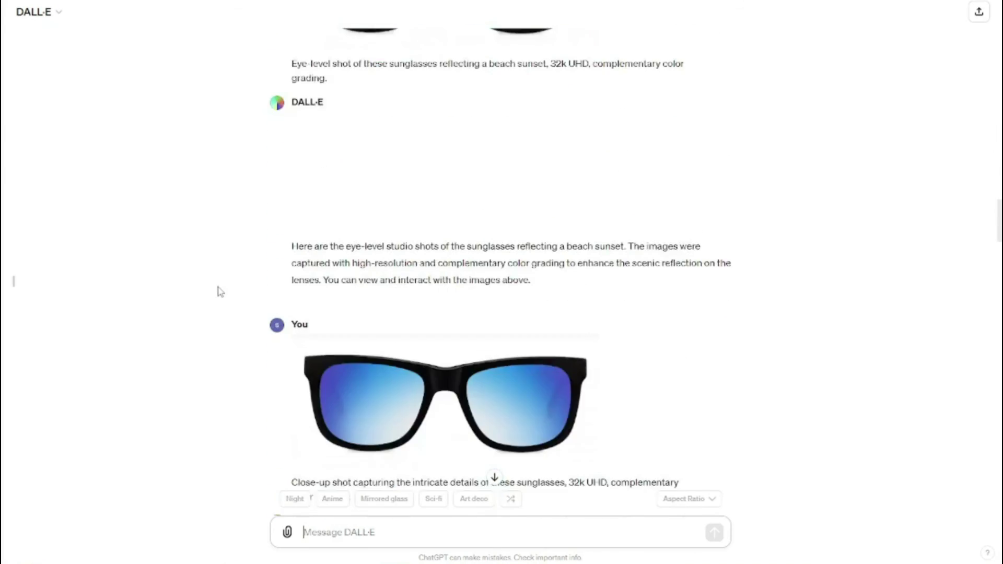